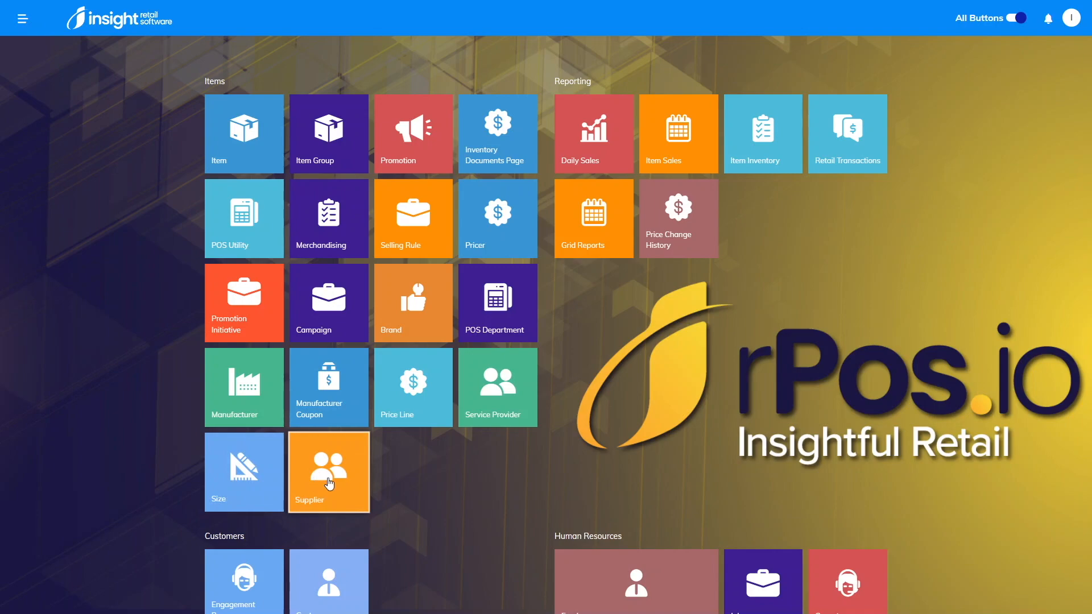
Step: Create a new organization supplier with legal name PEPSI and save it
click(330, 484)
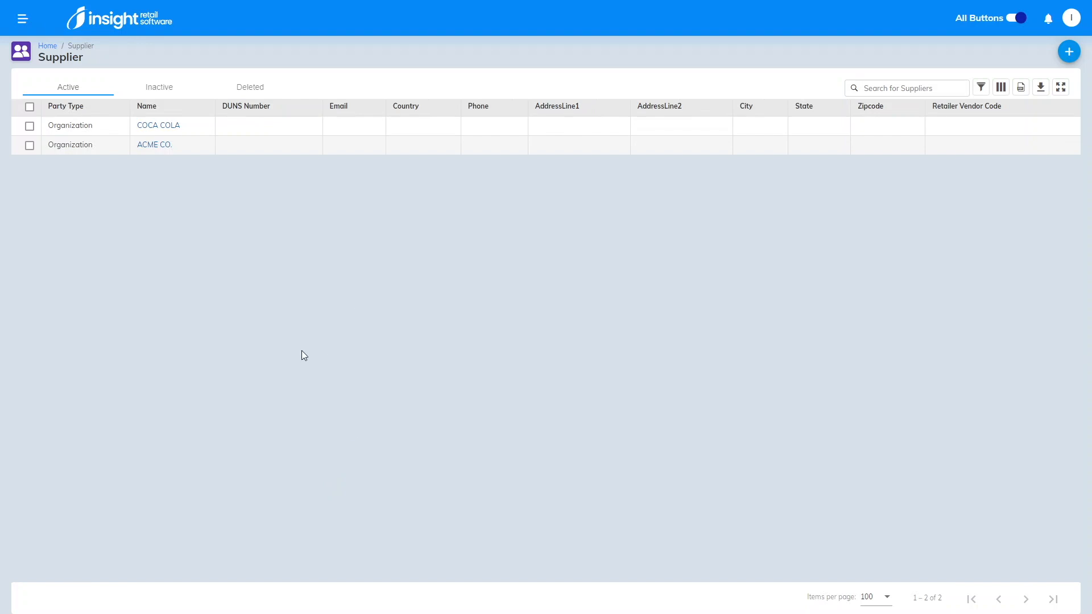
click(1063, 54)
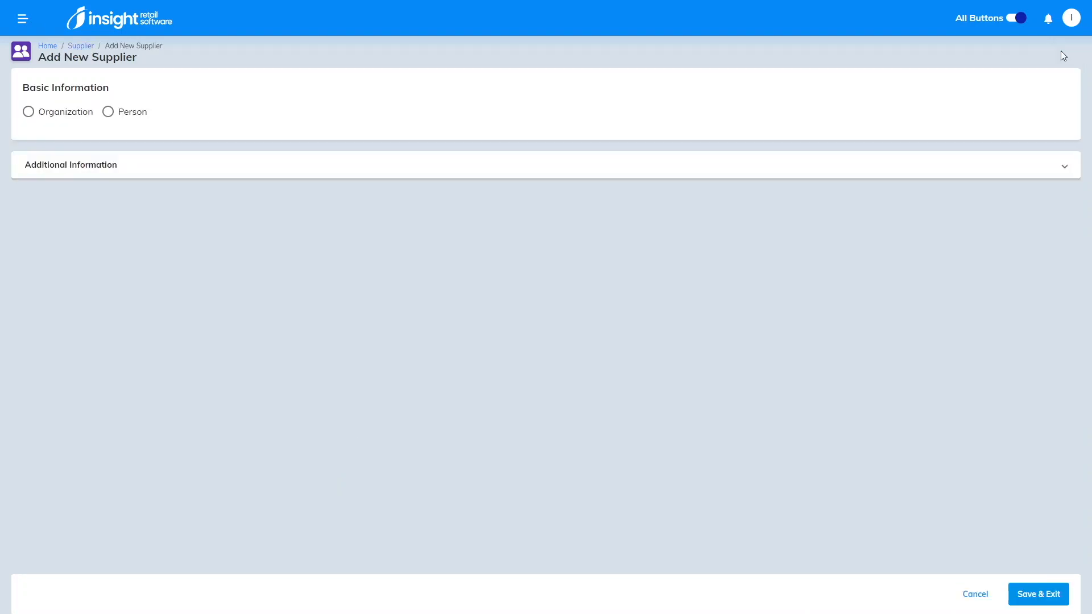
click(28, 112)
click(68, 141)
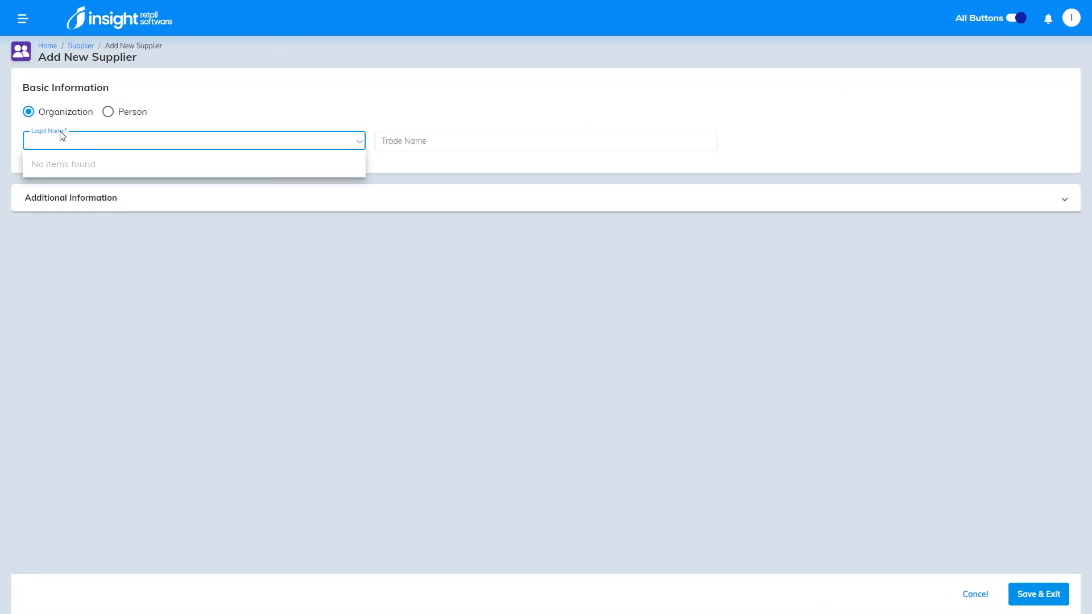
text(PEPSI)
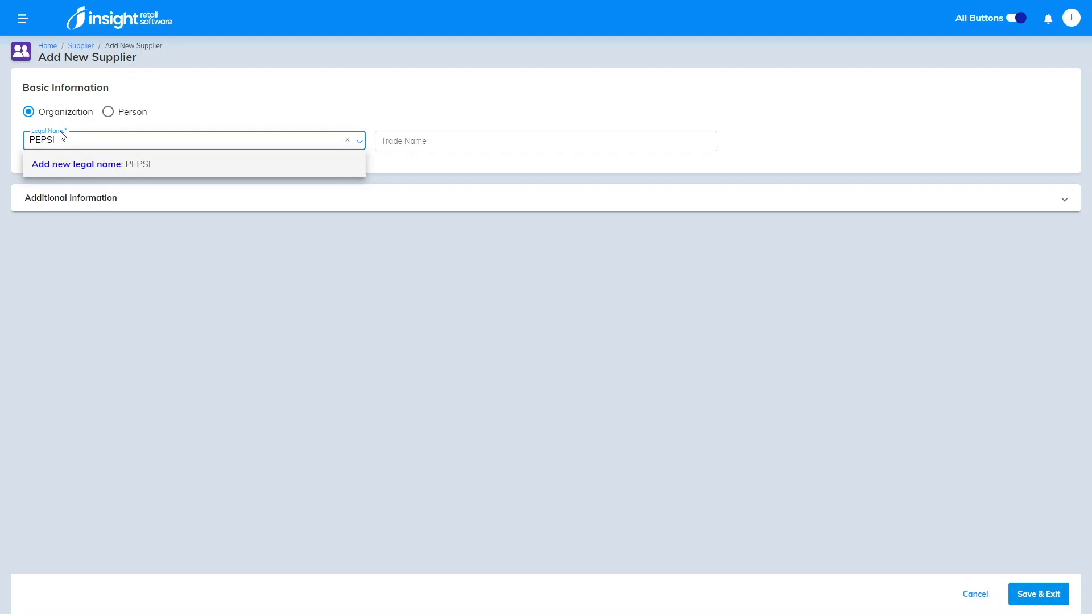
click(74, 161)
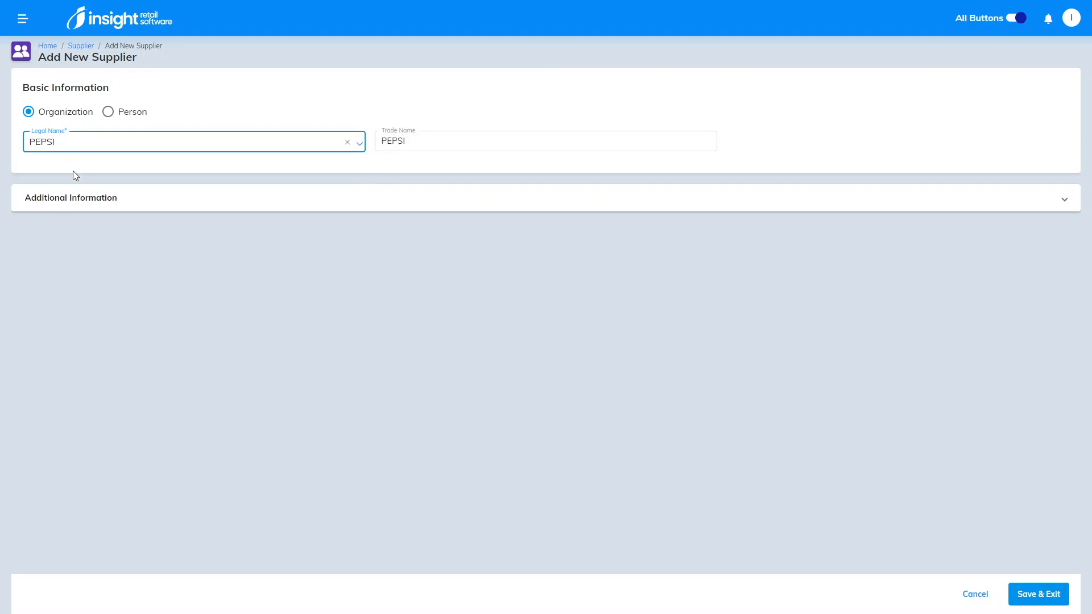
click(150, 202)
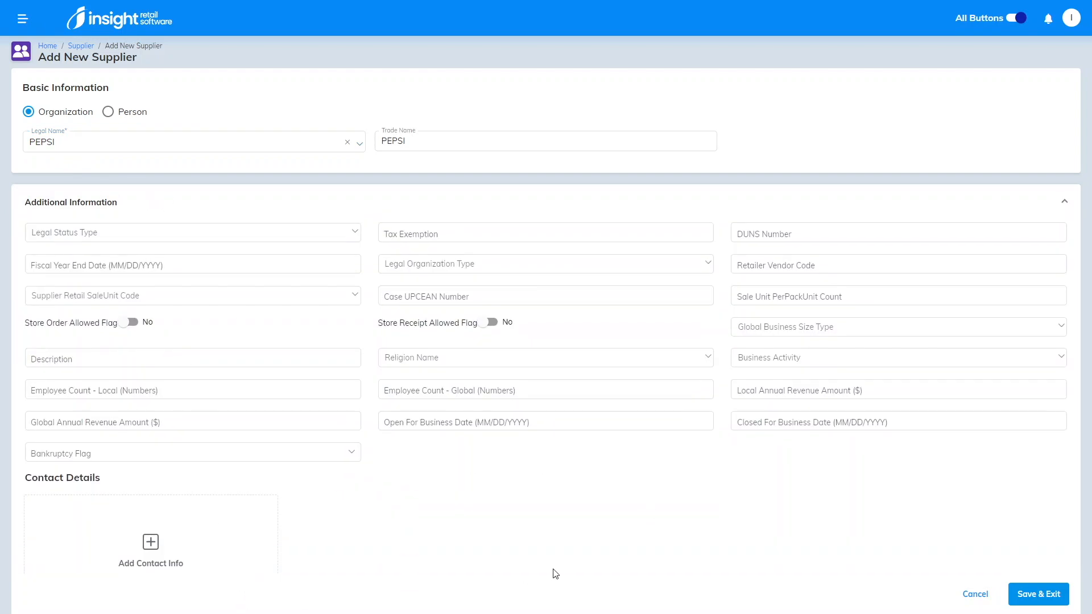
click(1041, 589)
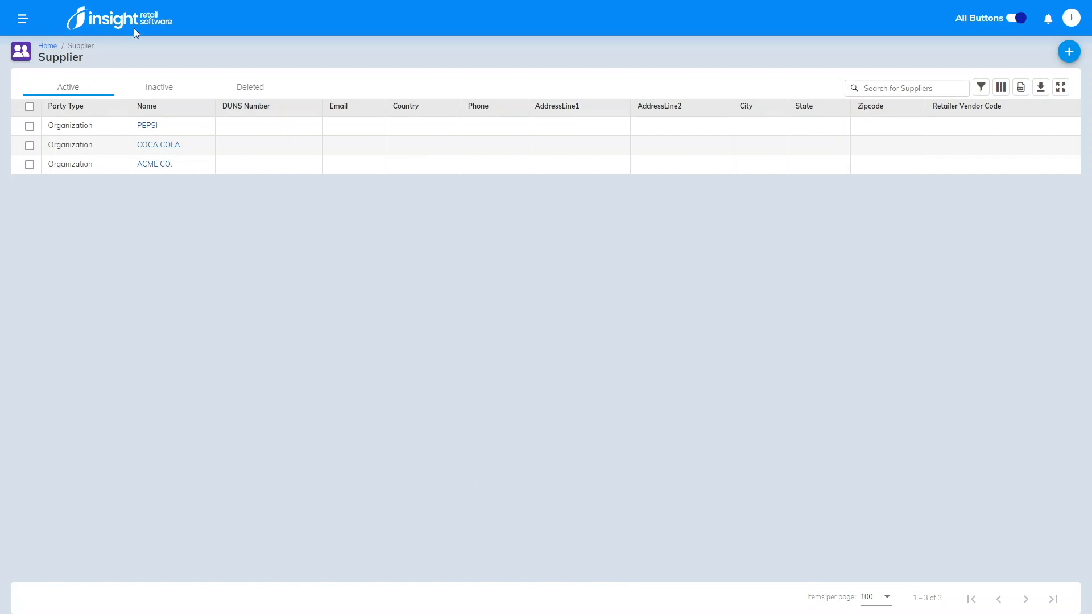
Step: Apply the saved COKE 20OZ item filter (Brand COKE, Size 20 OZ) to list five items
click(41, 49)
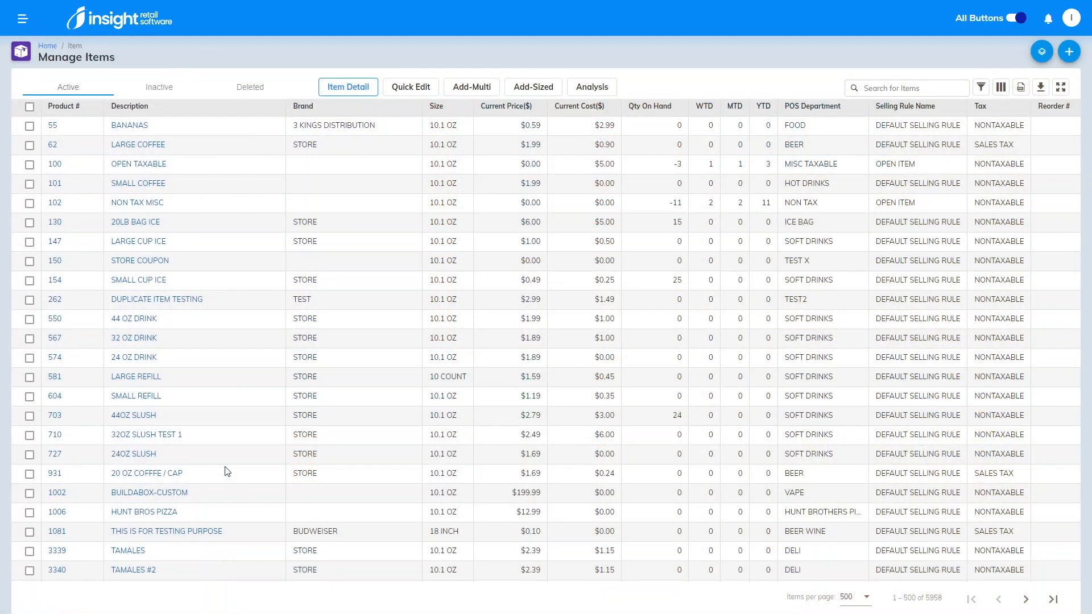
click(982, 87)
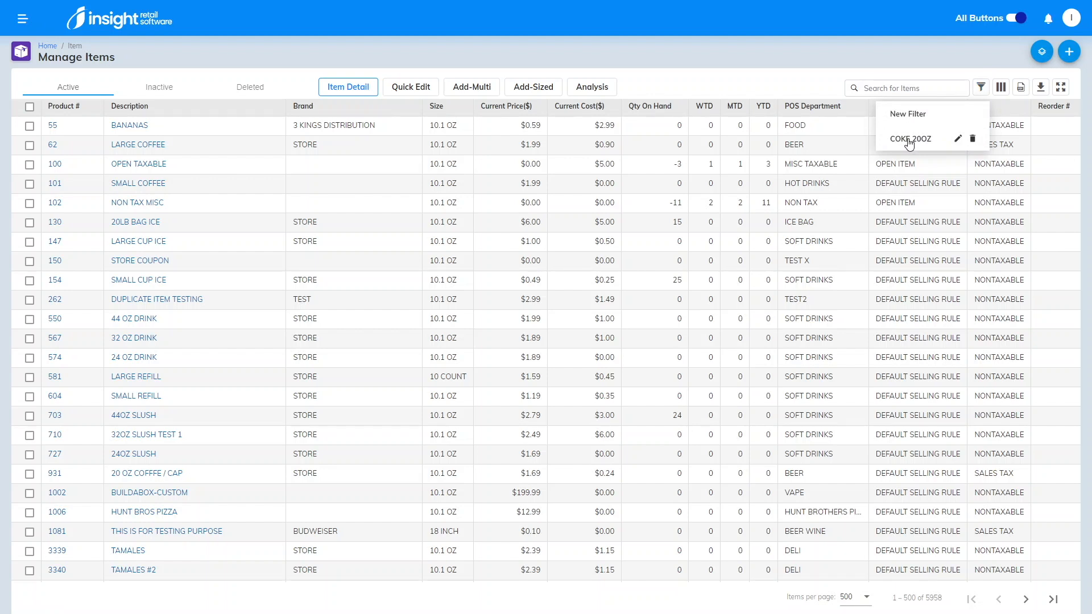
click(909, 140)
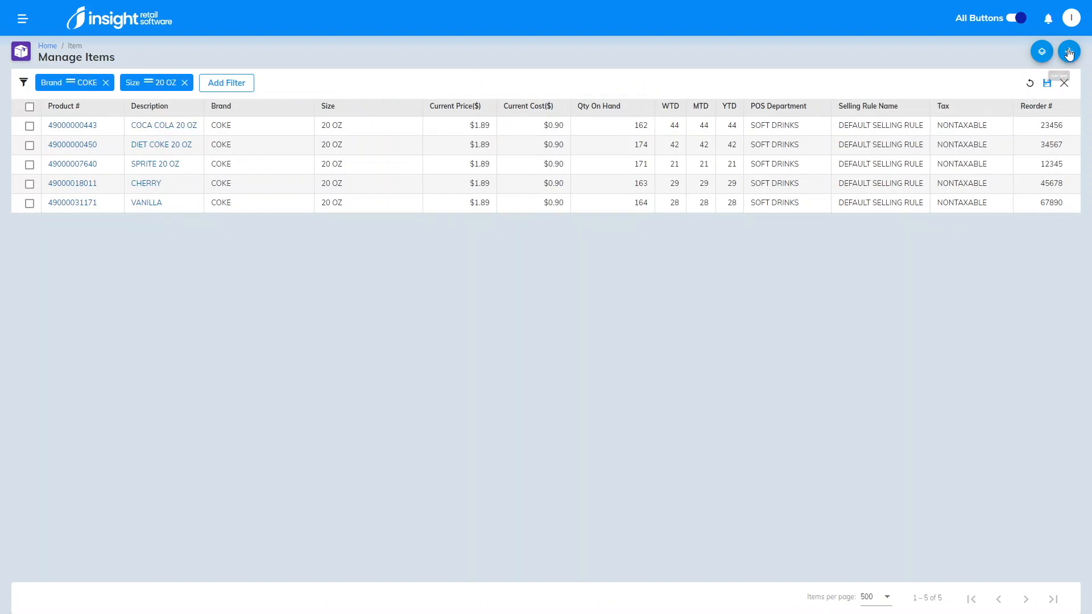
click(1064, 83)
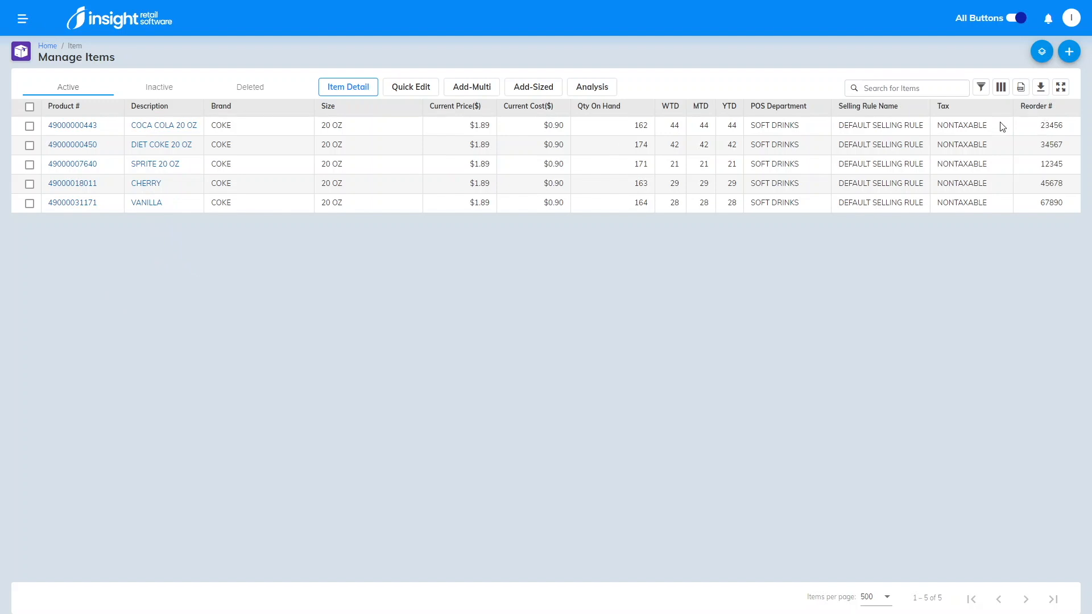
Step: Add the Supplier Name column to the items table, placed just before ReOrder#
click(1000, 87)
click(931, 116)
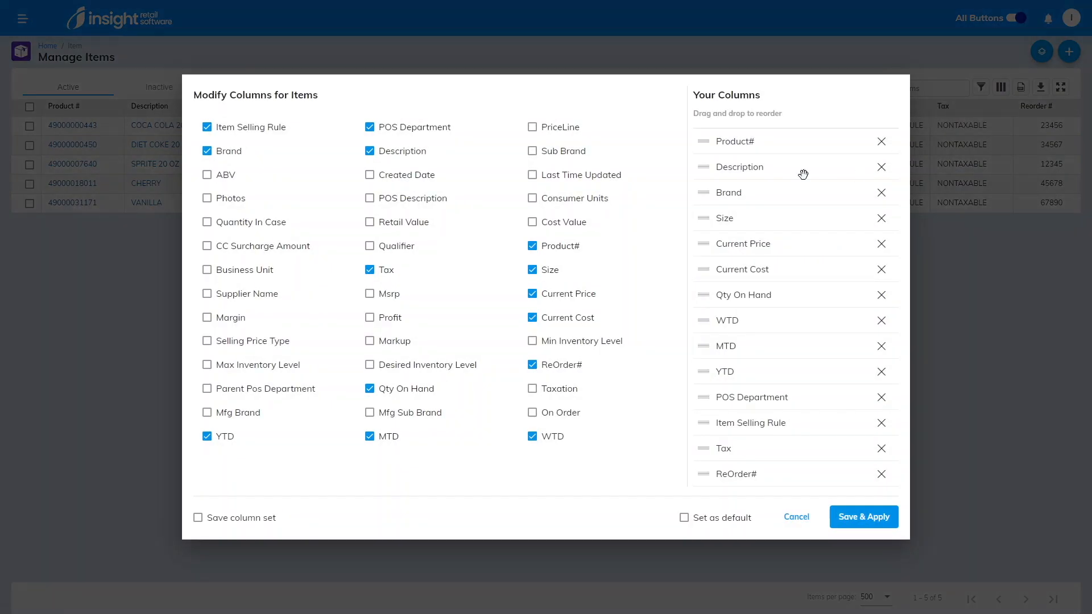
key(ctrl+f)
text(supp)
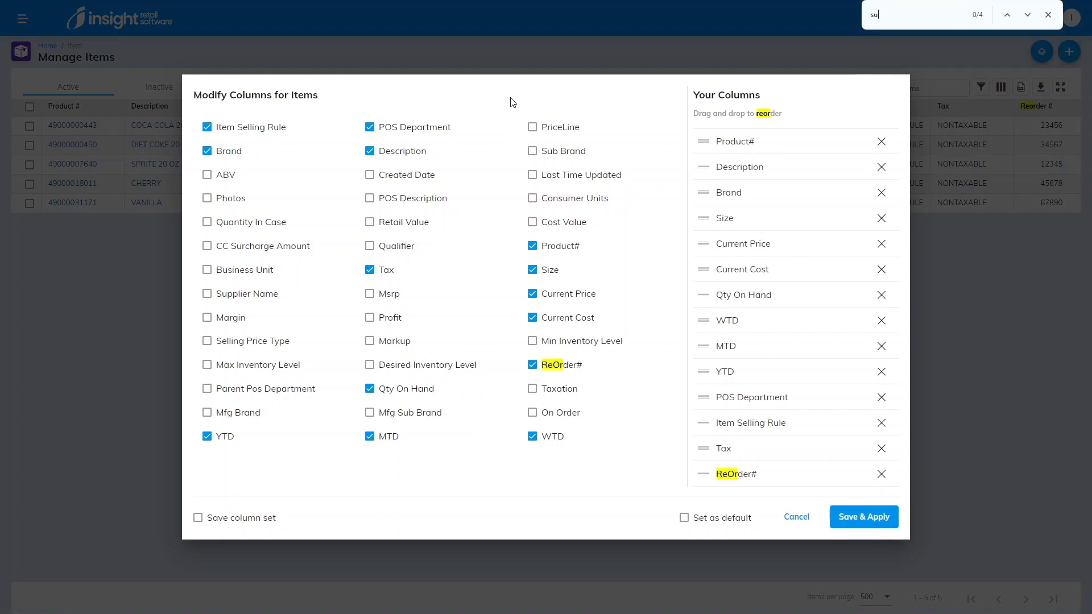
click(232, 298)
drag(746, 489, 740, 457)
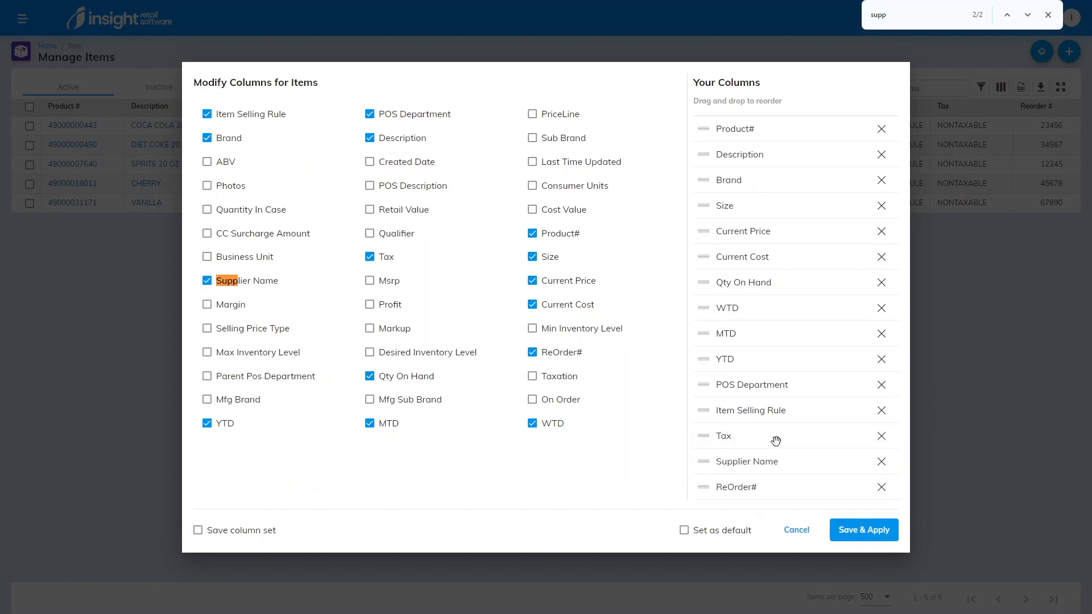
Step: Remove the Tax, Item Selling Rule, POS Department, YTD, MTD and WTD columns
click(883, 435)
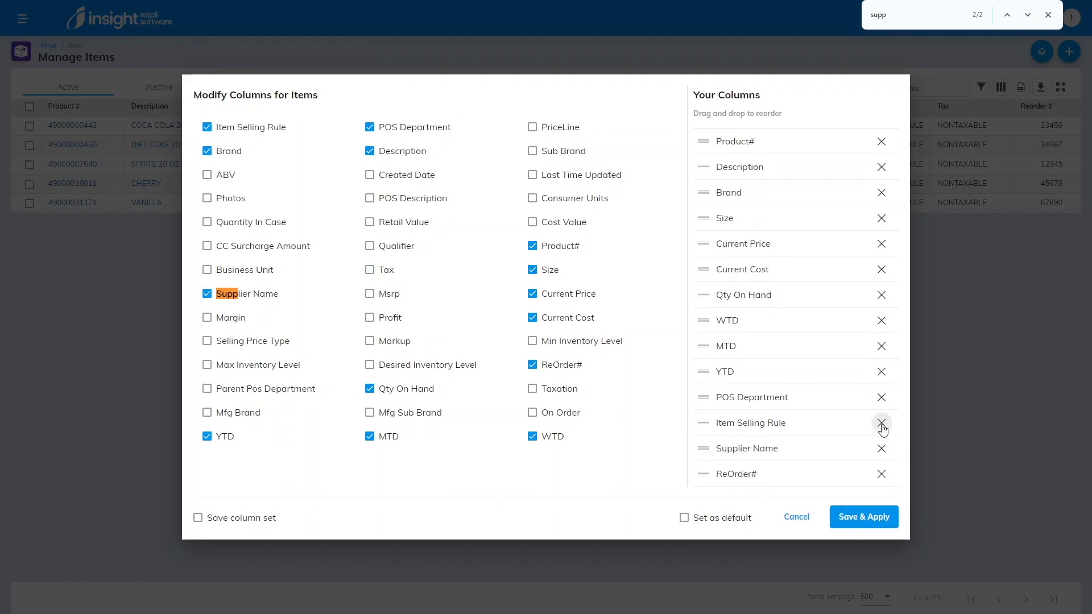
click(883, 425)
click(881, 415)
click(881, 389)
click(881, 363)
click(881, 339)
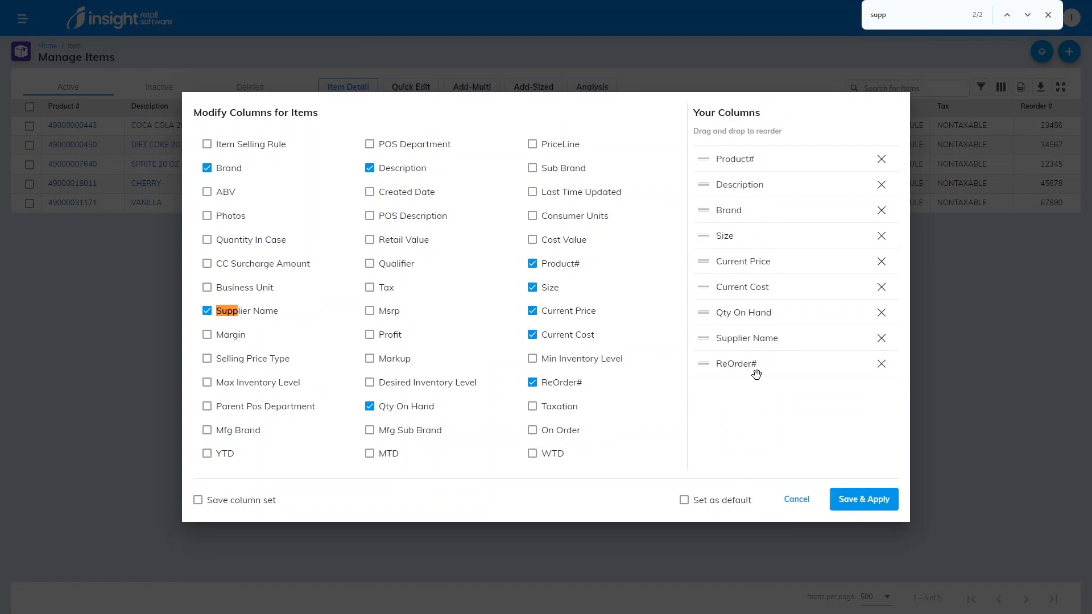
Step: Save these columns as a new column set named INVENTORY
click(198, 500)
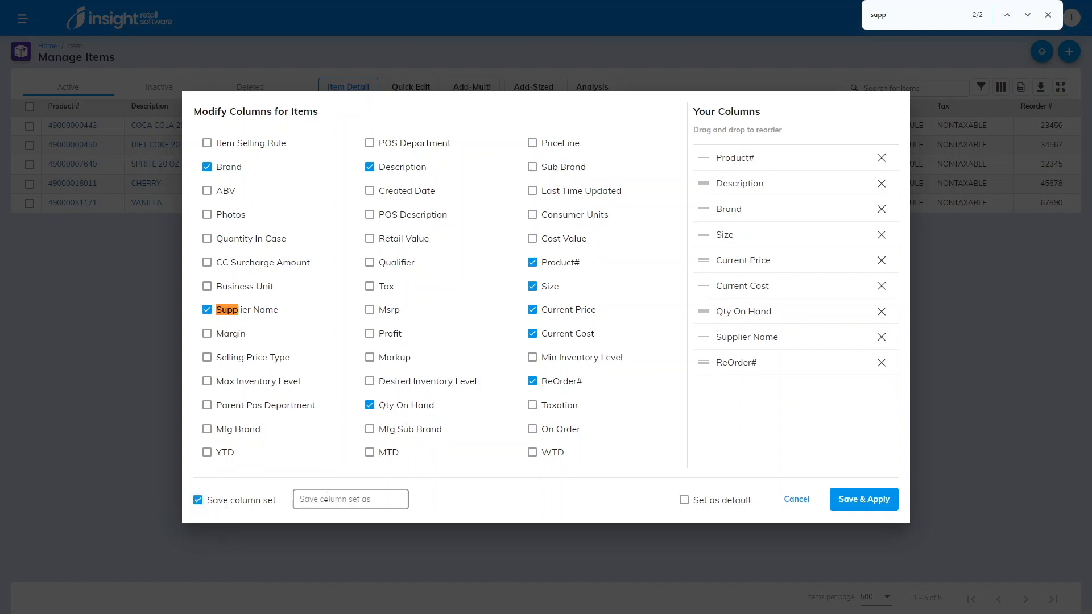
click(349, 500)
text(INVENTORY)
click(841, 500)
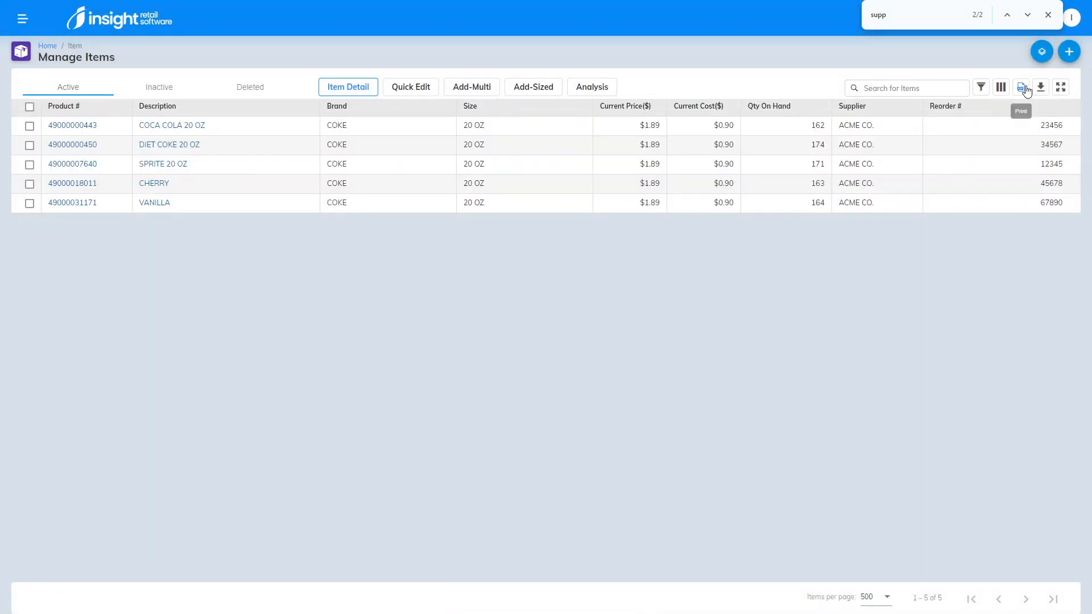
click(1000, 86)
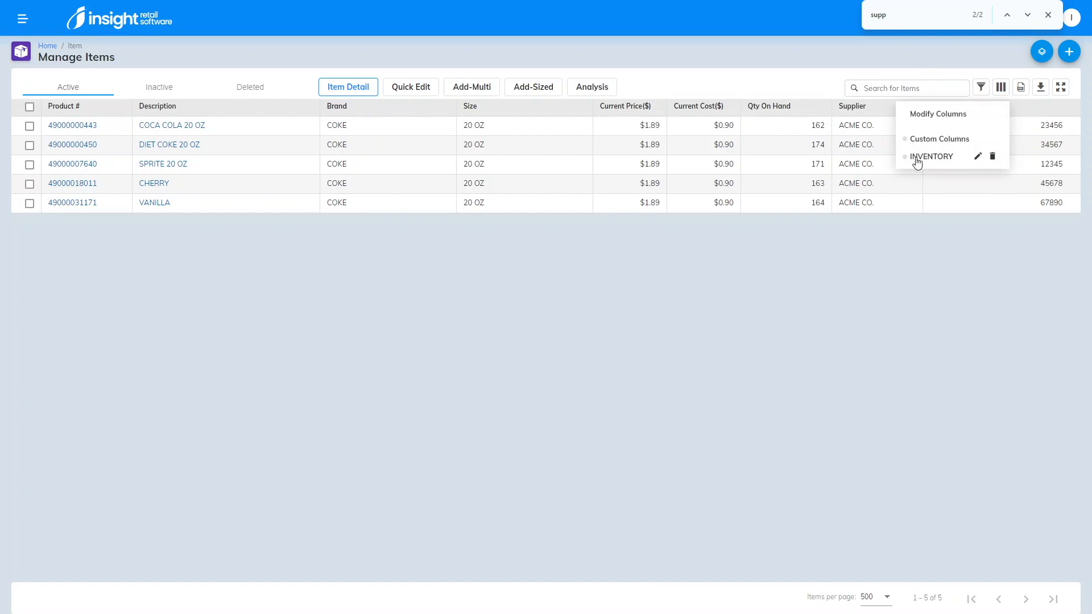
click(726, 352)
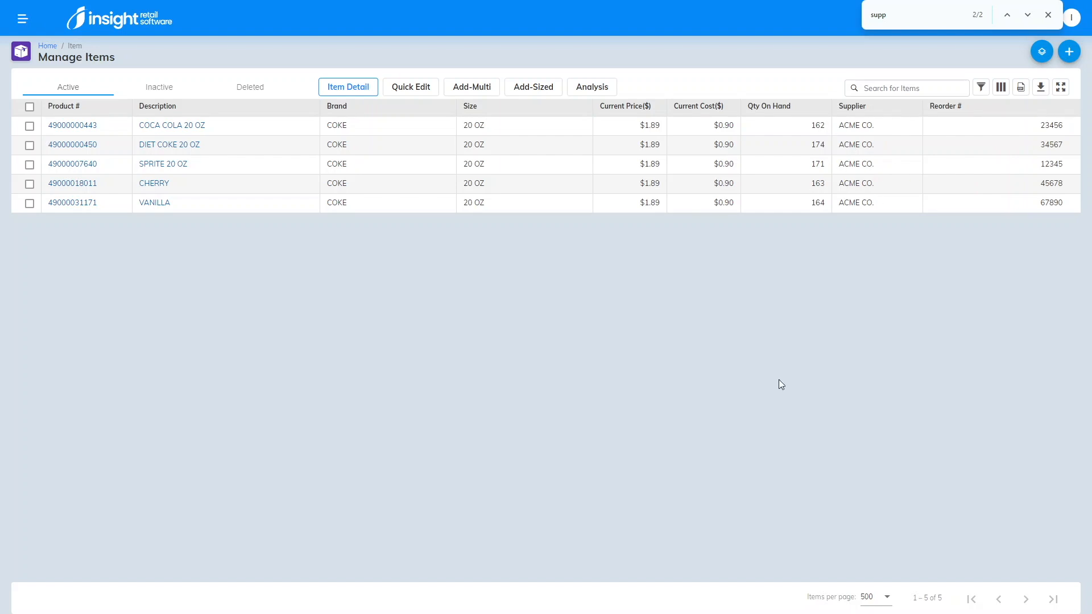
click(85, 127)
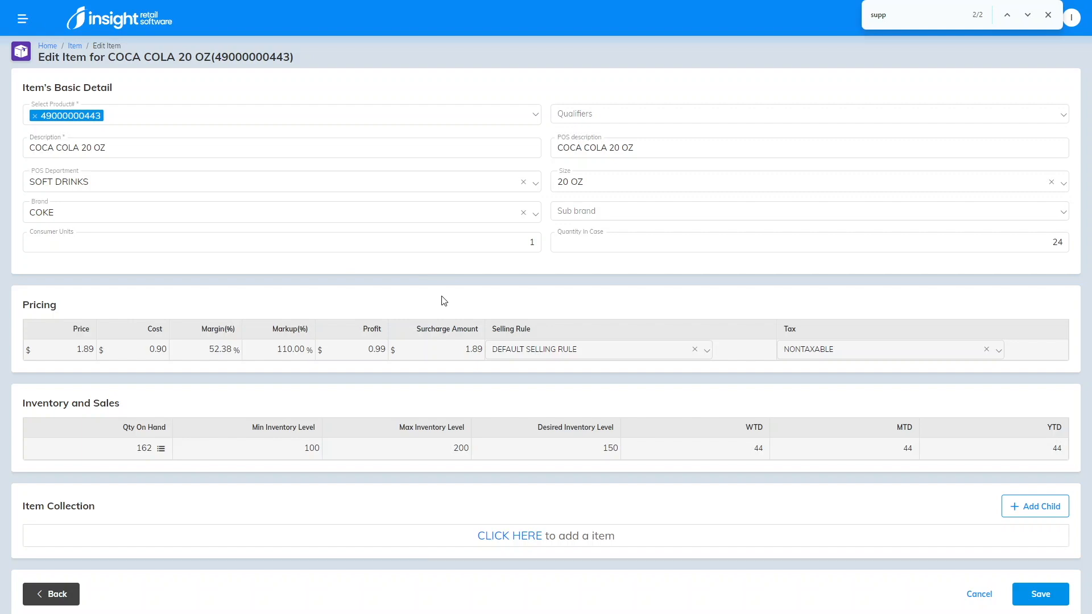
Step: Review the COCA COLA 20 OZ item's Quantity In Case, Description and cost fields
click(623, 239)
click(84, 154)
click(147, 350)
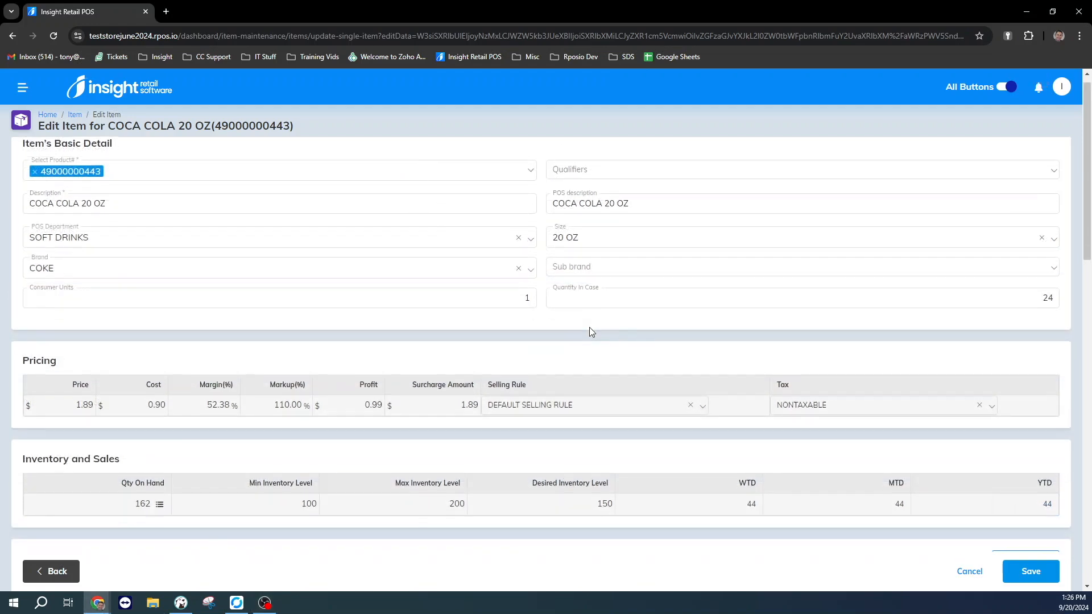
Step: Scroll to the item's supplier table and check the ACME CO. and COCA COLA reorder numbers
scroll(589, 331, down, 5)
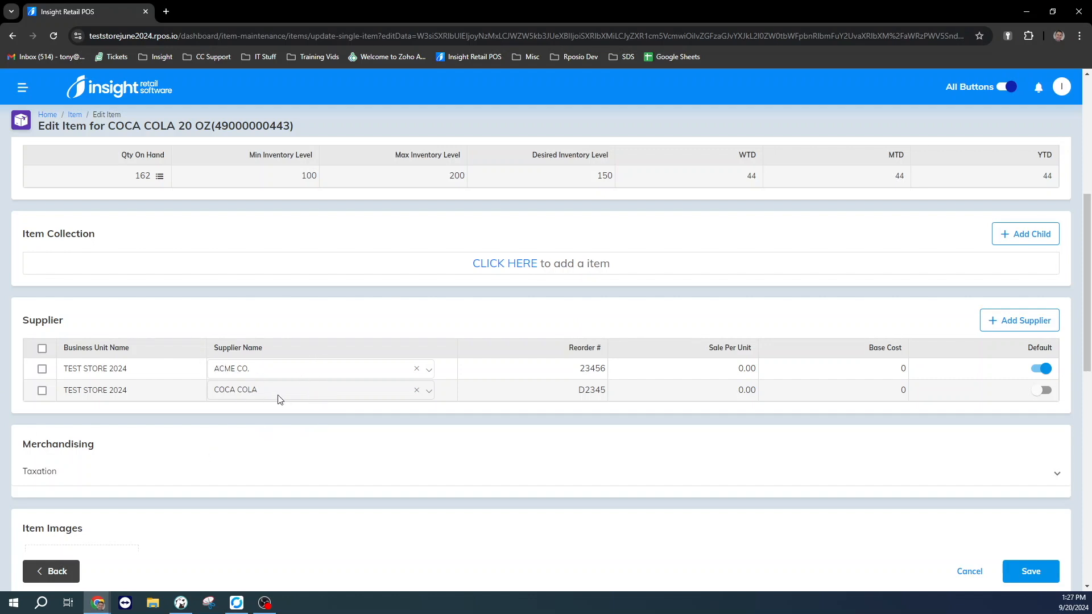
click(583, 367)
click(583, 389)
click(998, 322)
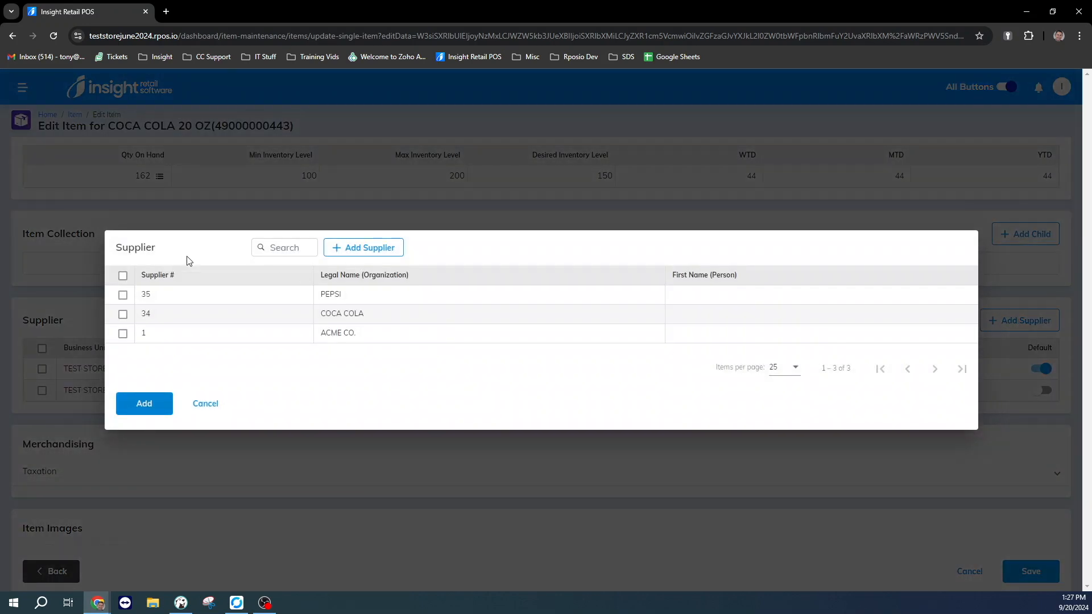
click(123, 295)
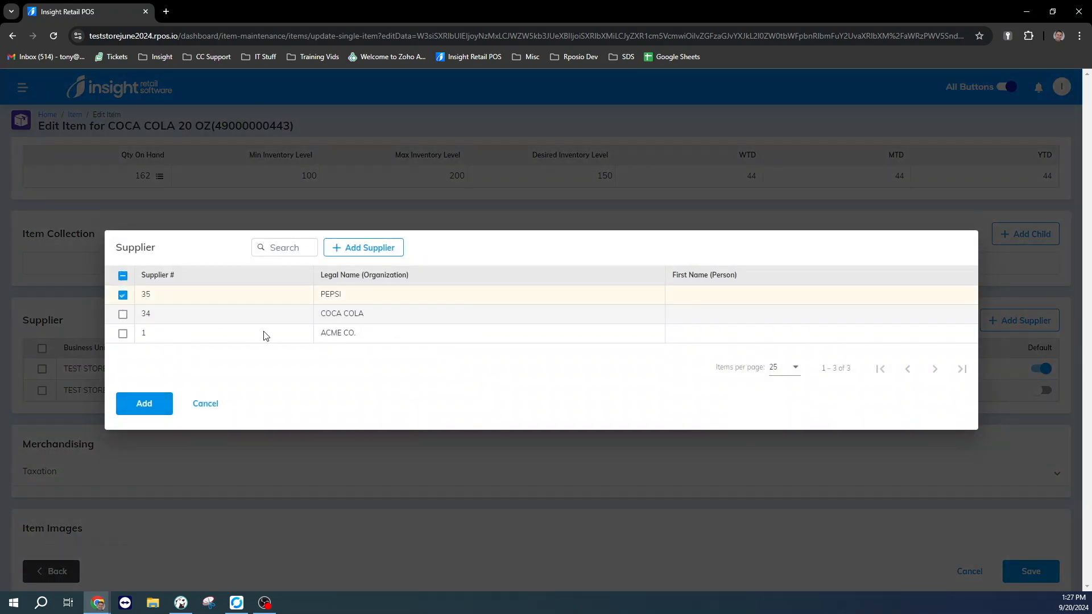
click(214, 405)
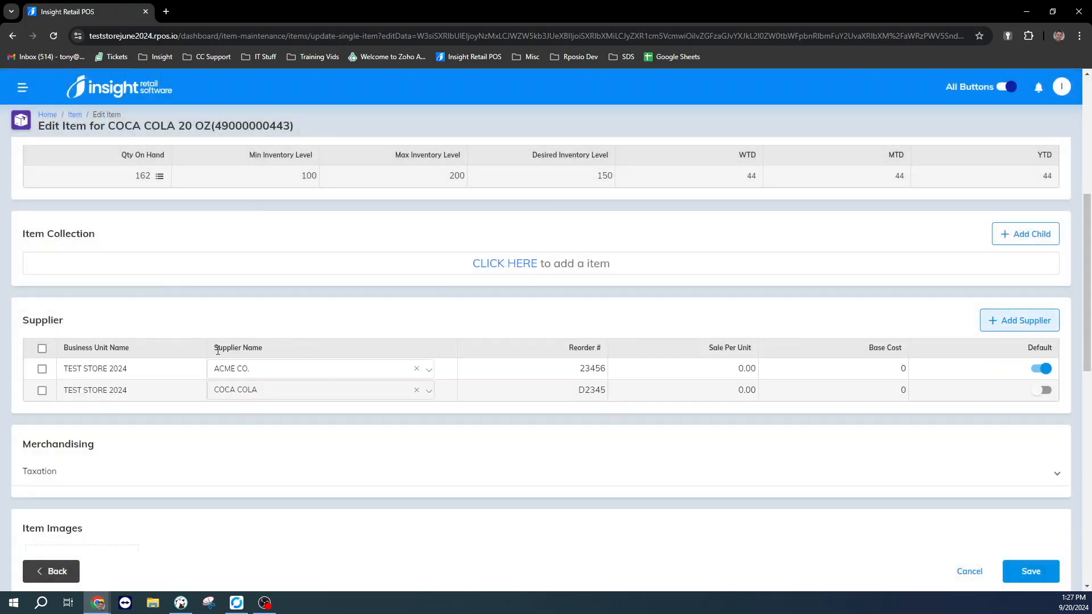
click(281, 370)
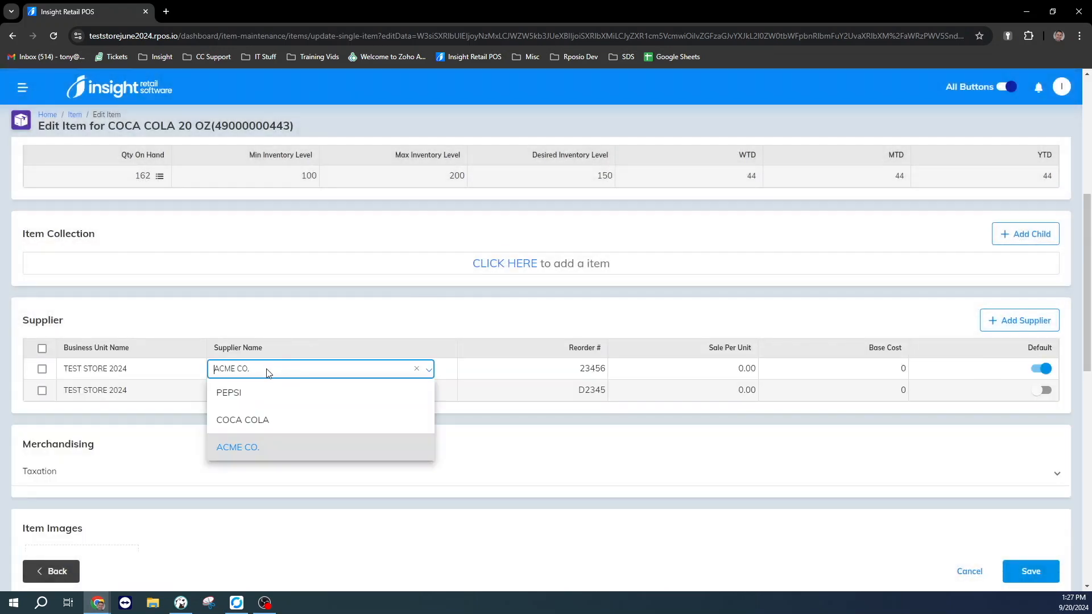
Step: Add PEPSI as a third supplier with no reorder number and save the item
click(237, 397)
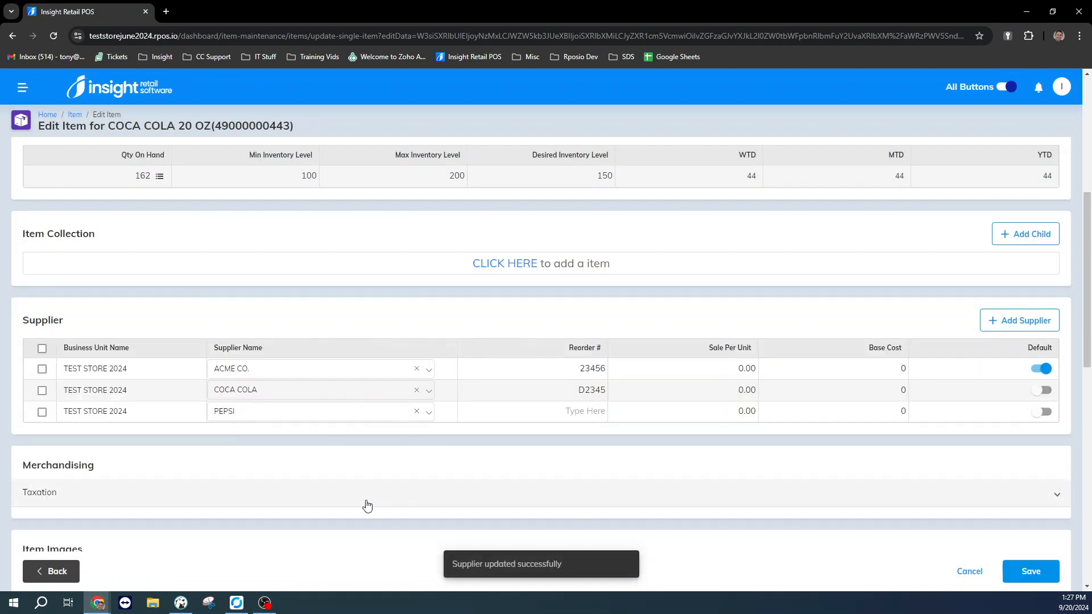
click(520, 413)
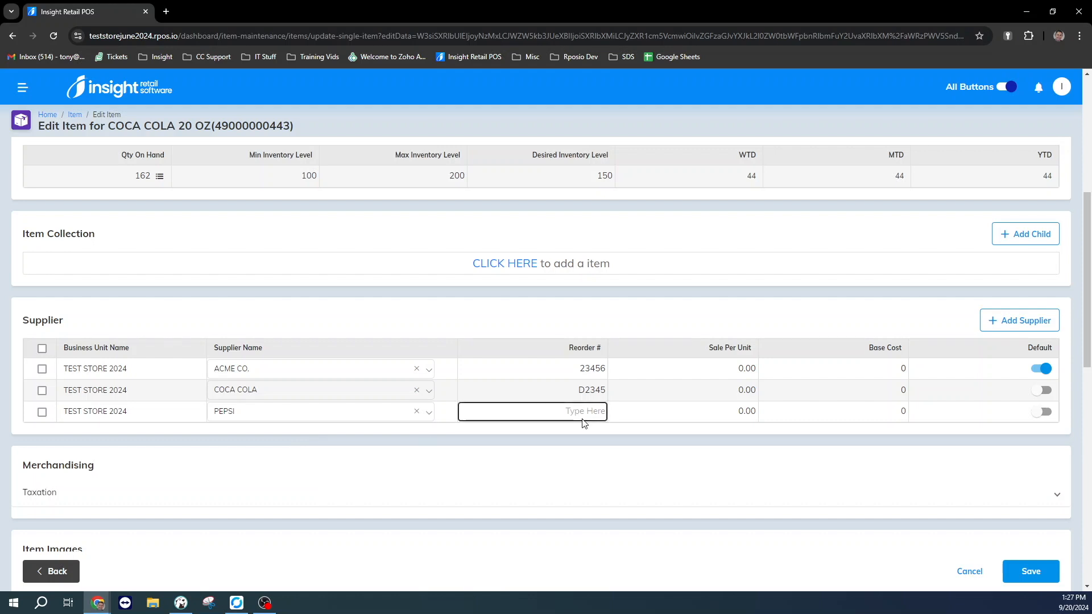
click(603, 446)
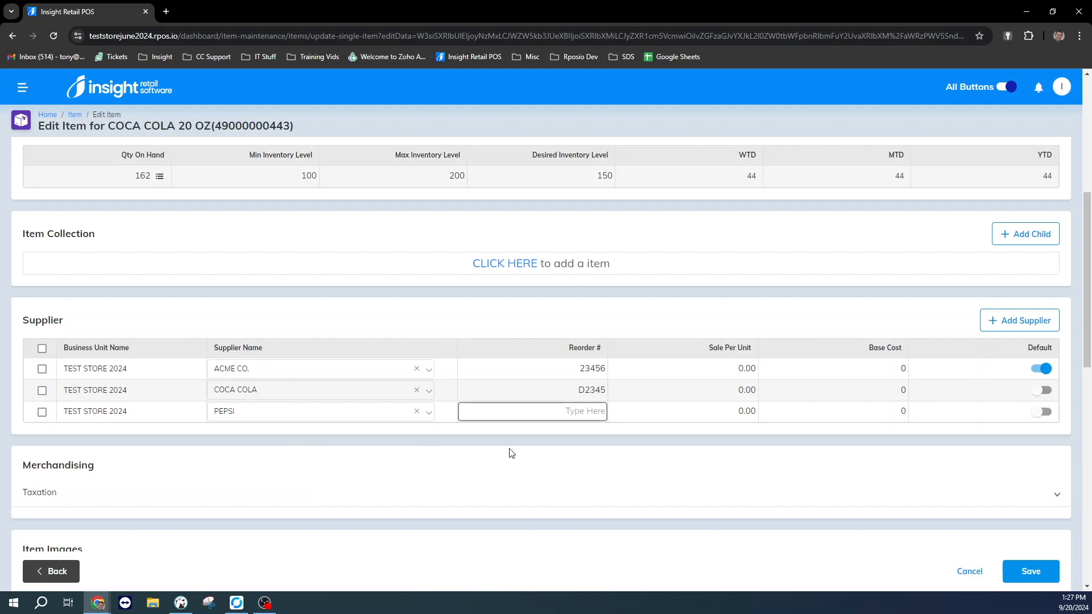
click(1029, 573)
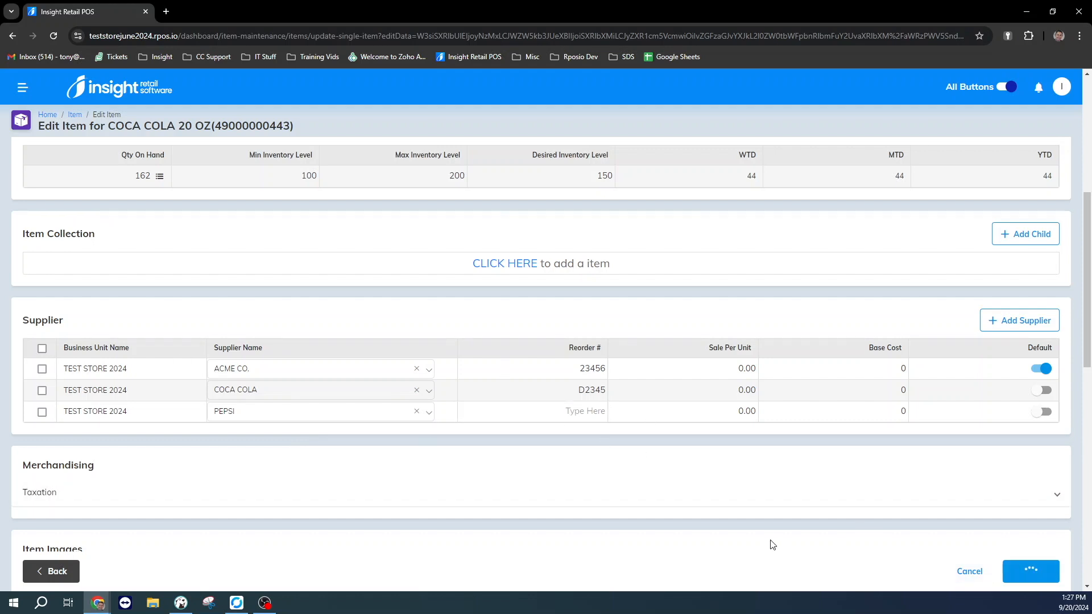